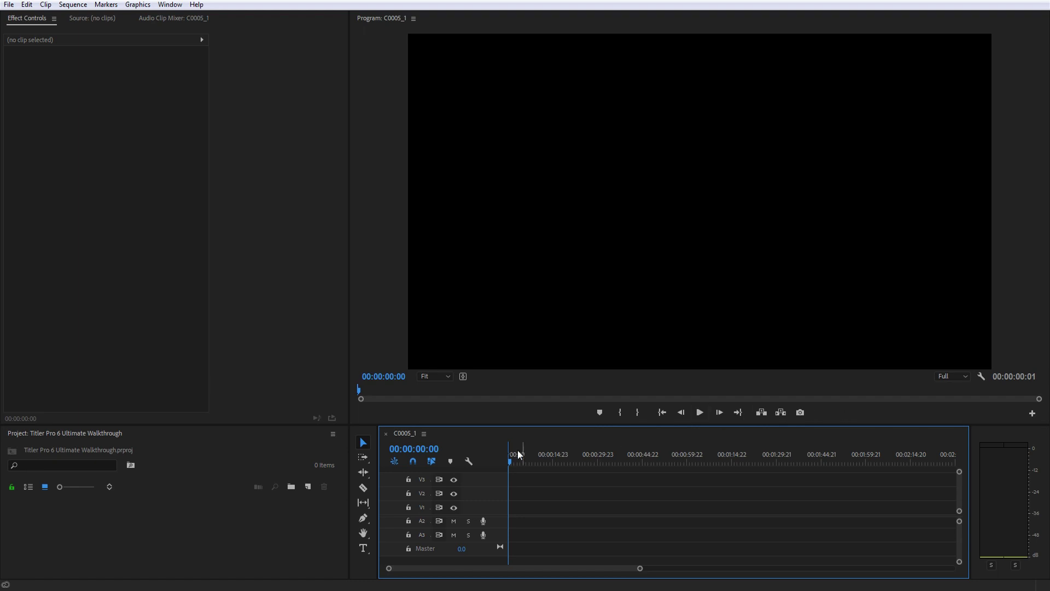
Step: Create a new 1920×1080 NewBlue Titler Pro 6 title item and launch the Titler on it
click(308, 487)
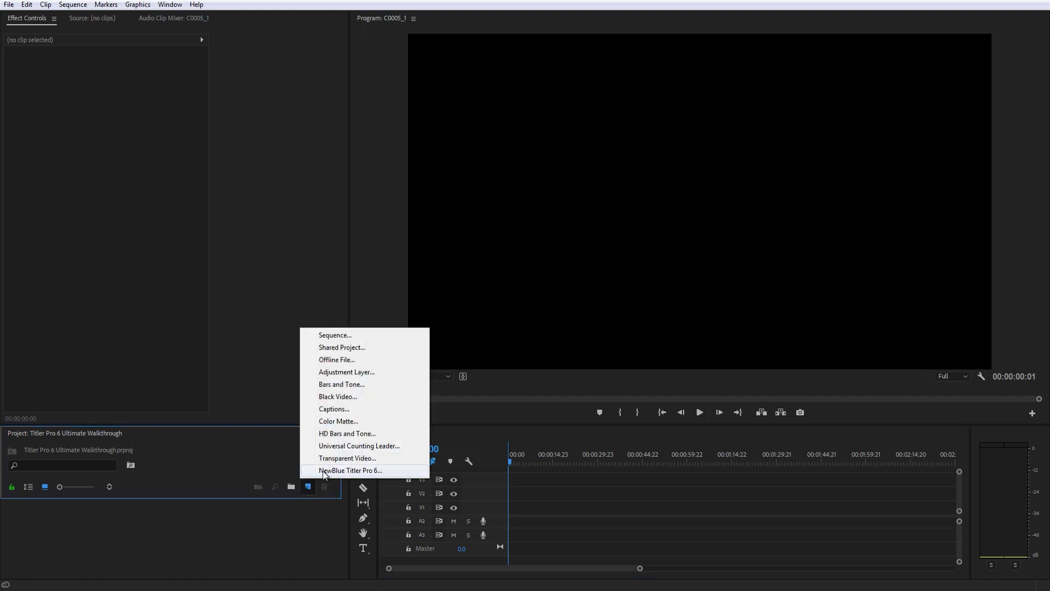
click(339, 470)
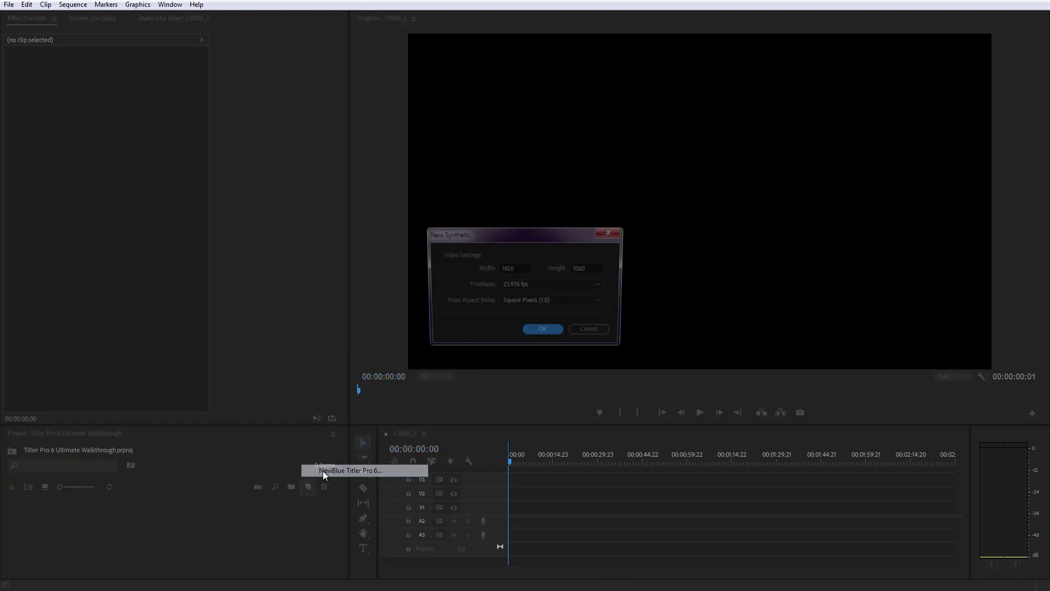
click(543, 333)
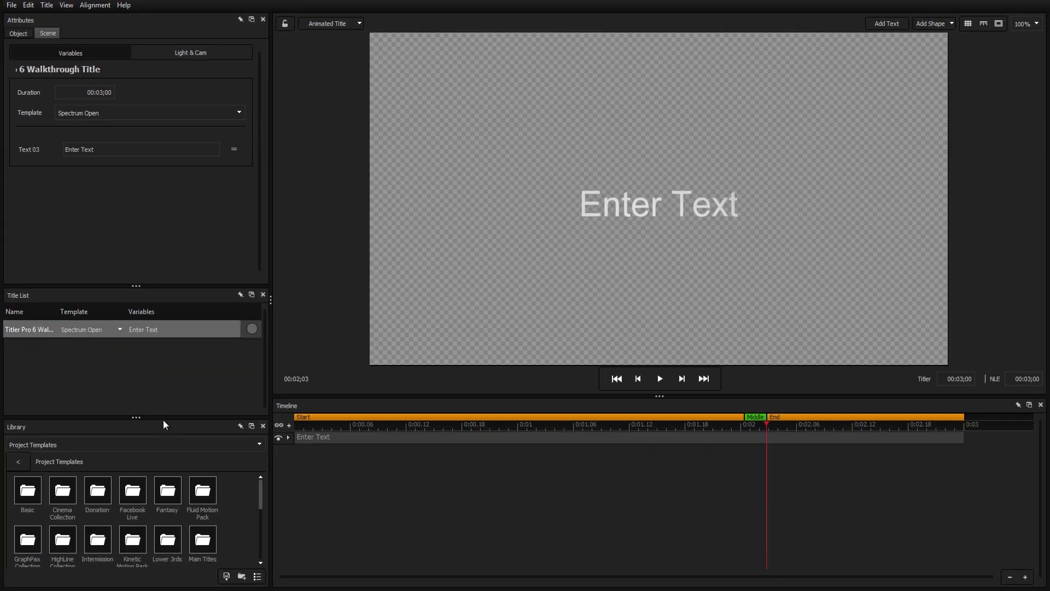
Step: Dock the Library on the left, widen Attributes, dock it below the title list, and show Title List
drag(163, 419, 33, 208)
drag(277, 335, 338, 323)
drag(184, 26, 199, 309)
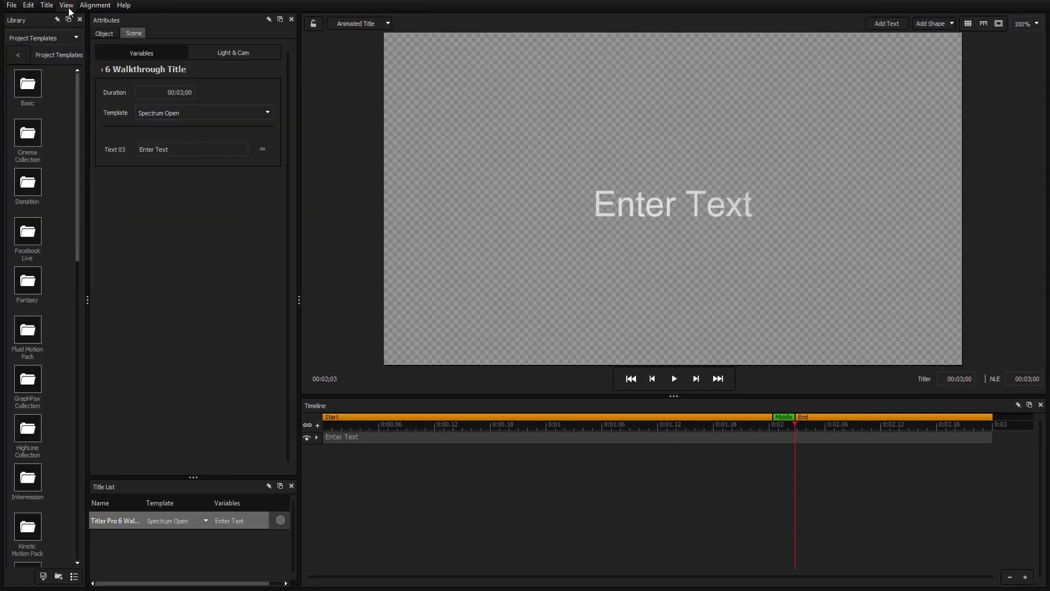
click(81, 54)
Step: Apply HighLine's Blue Mist Open (Image) template with name 'NewBlueFX' and subtitle 'Clean, sleek titles'
double_click(27, 429)
mouse_move(30, 340)
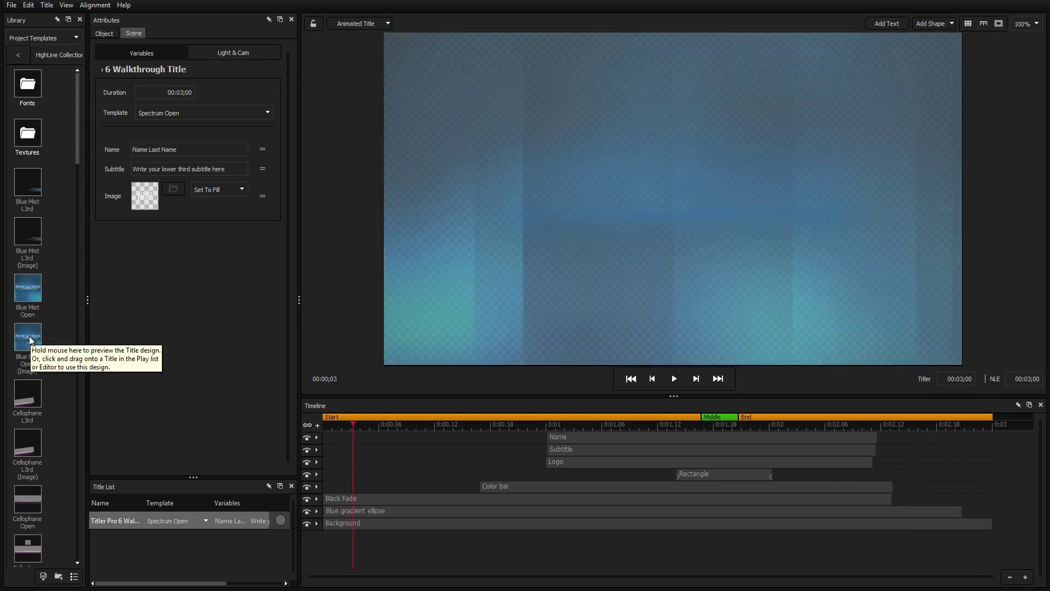
double_click(30, 340)
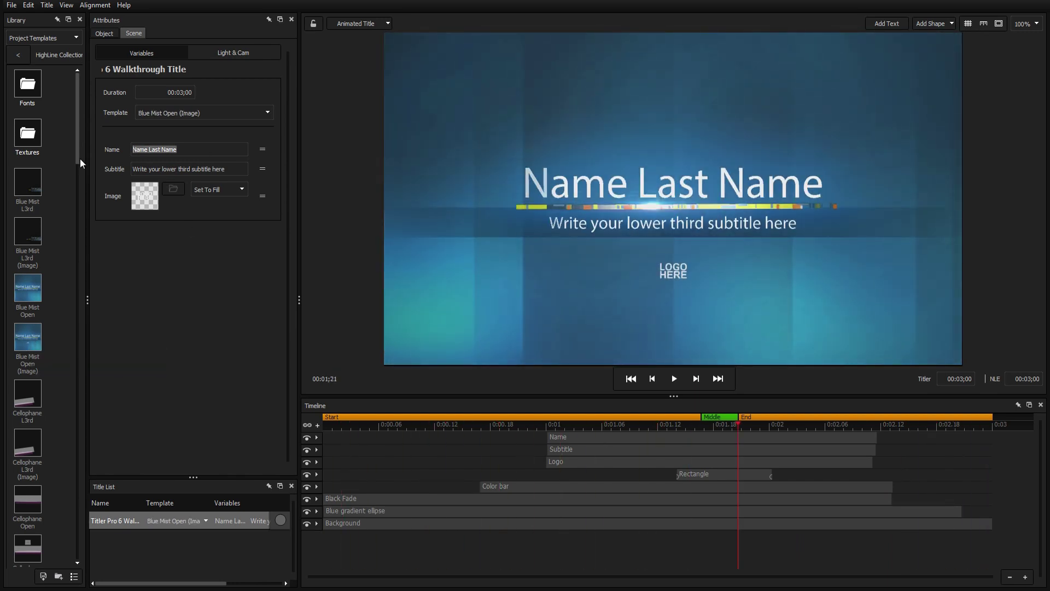
text(NewBlueFX)
key(Tab)
text(Clean, sleek titles)
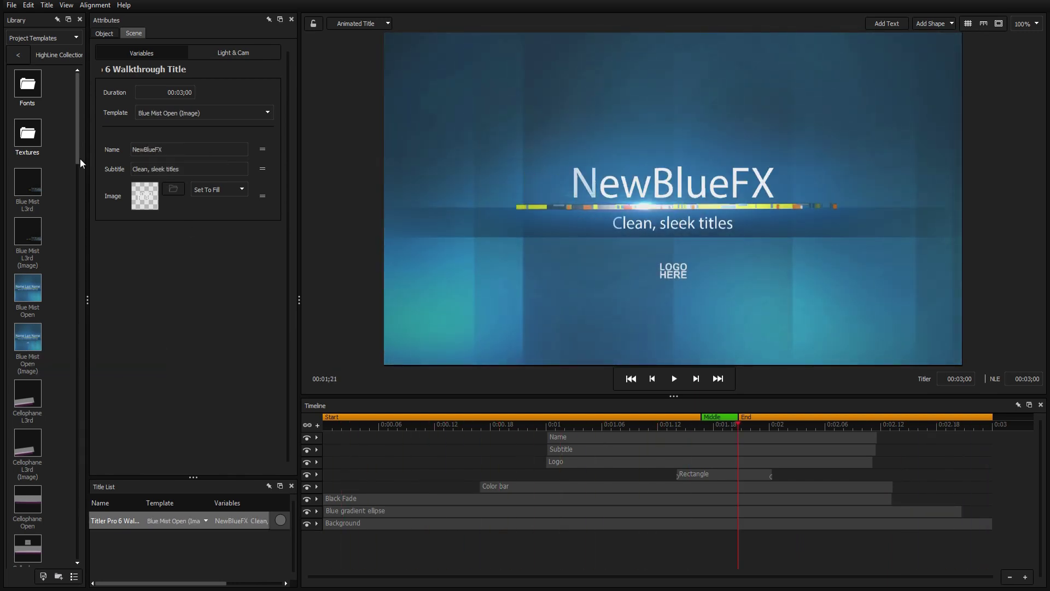
Step: Use the Placeholder-D FX logo as the image and move the Name entry below Image
click(174, 189)
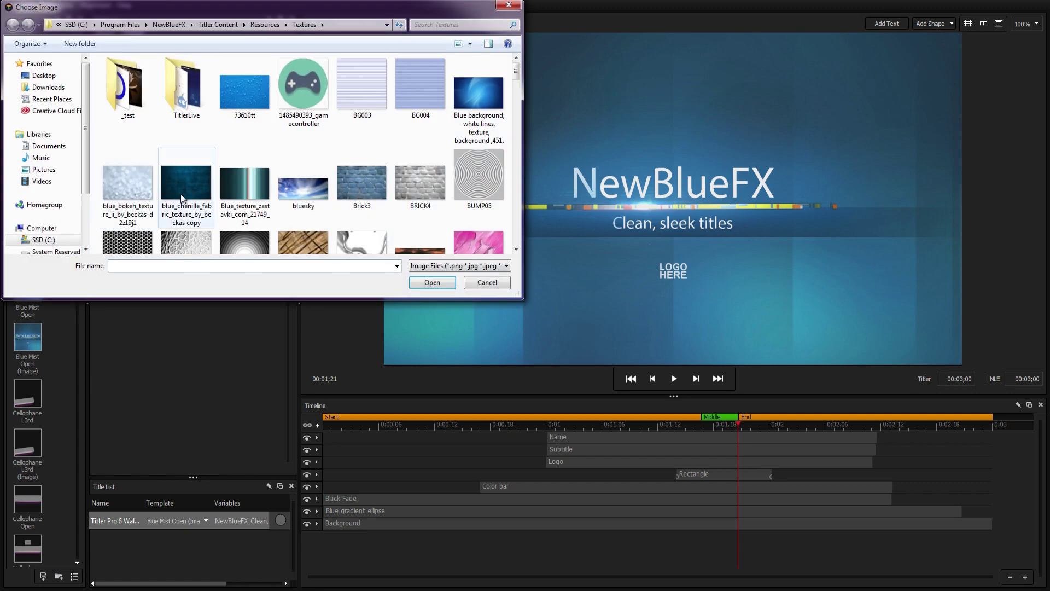
scroll(509, 137, down, 15)
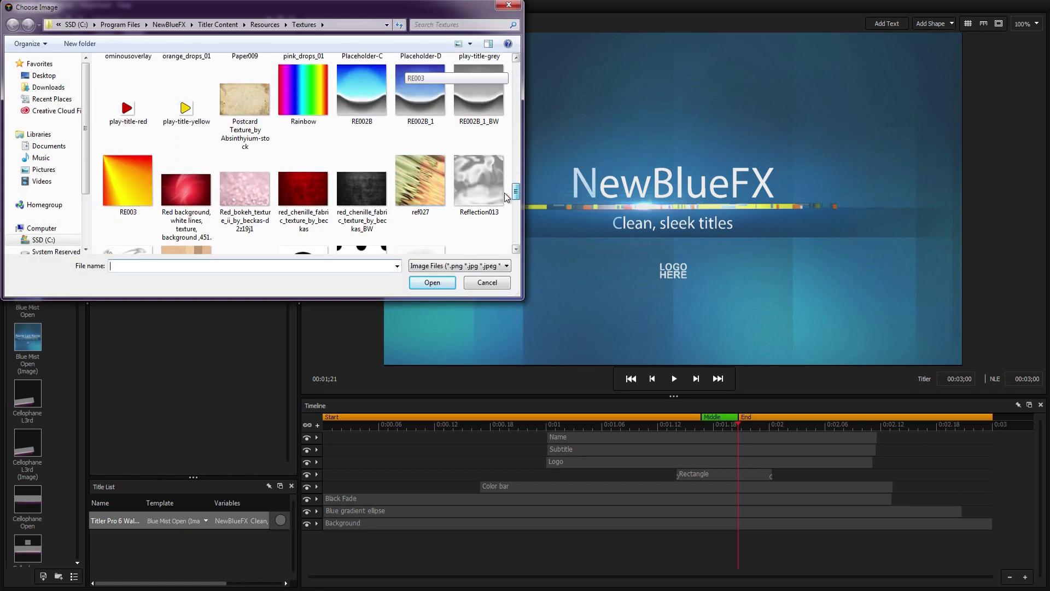
scroll(506, 189, up, 1)
double_click(414, 121)
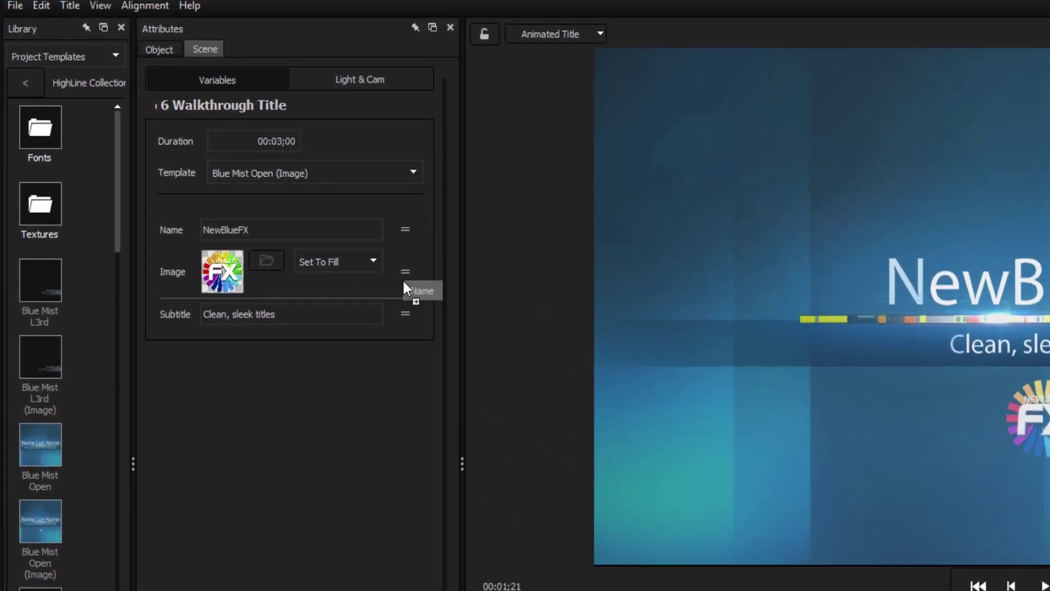
drag(404, 285, 404, 258)
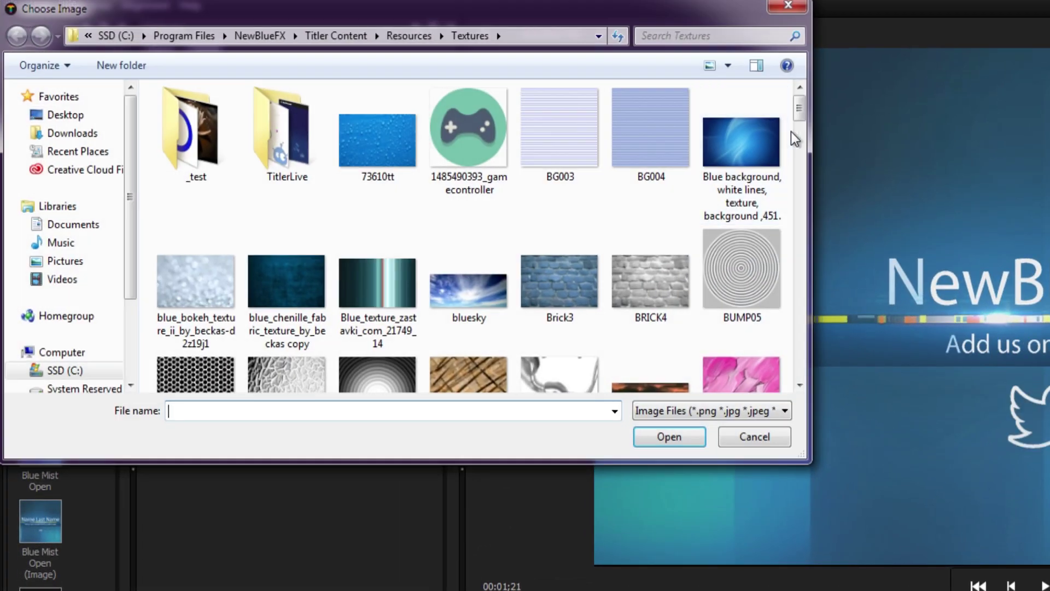
drag(797, 110, 800, 350)
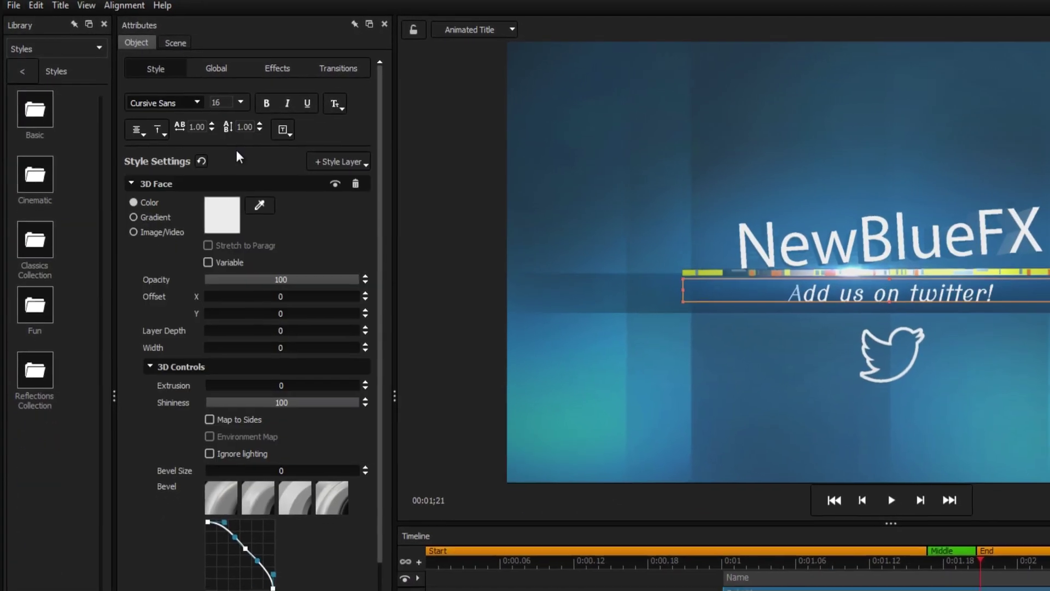
Step: Select the NewBlueFX text, scrub back through the intro, and zoom the preview to 200%
click(914, 251)
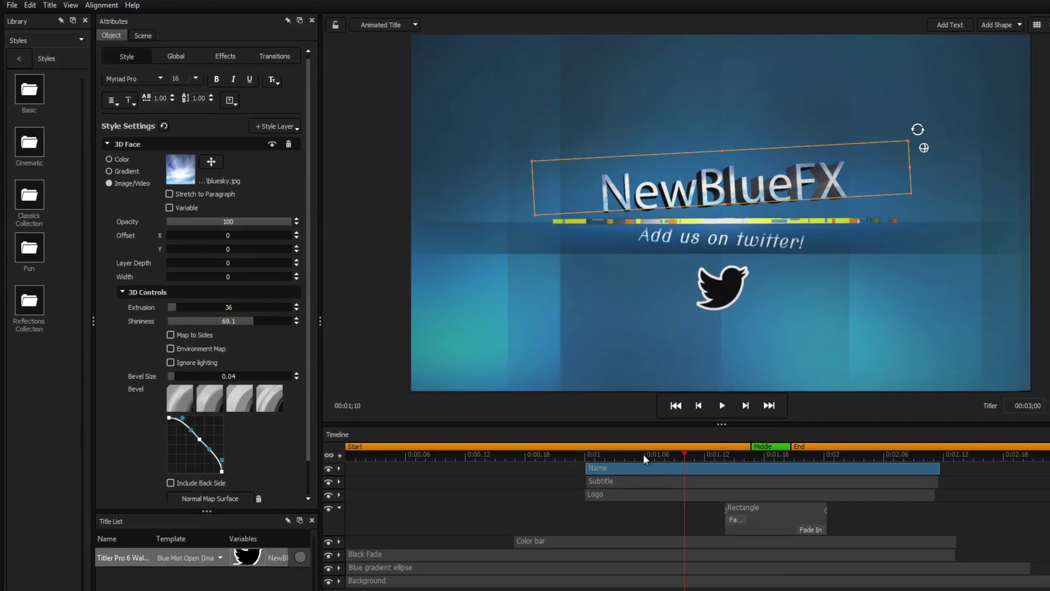
drag(643, 454, 756, 425)
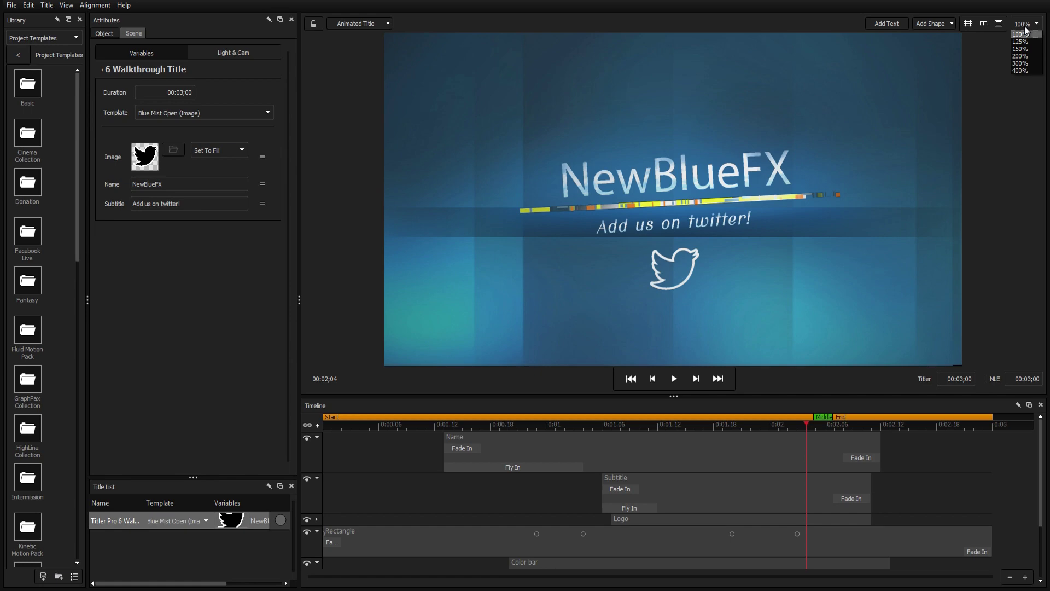
click(1020, 48)
click(1028, 24)
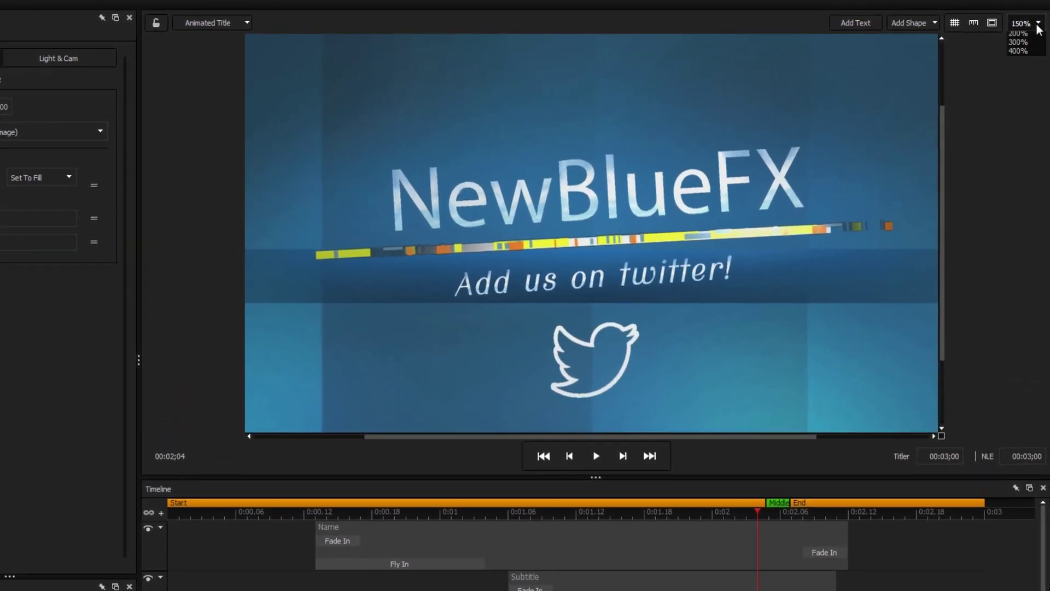
click(1018, 67)
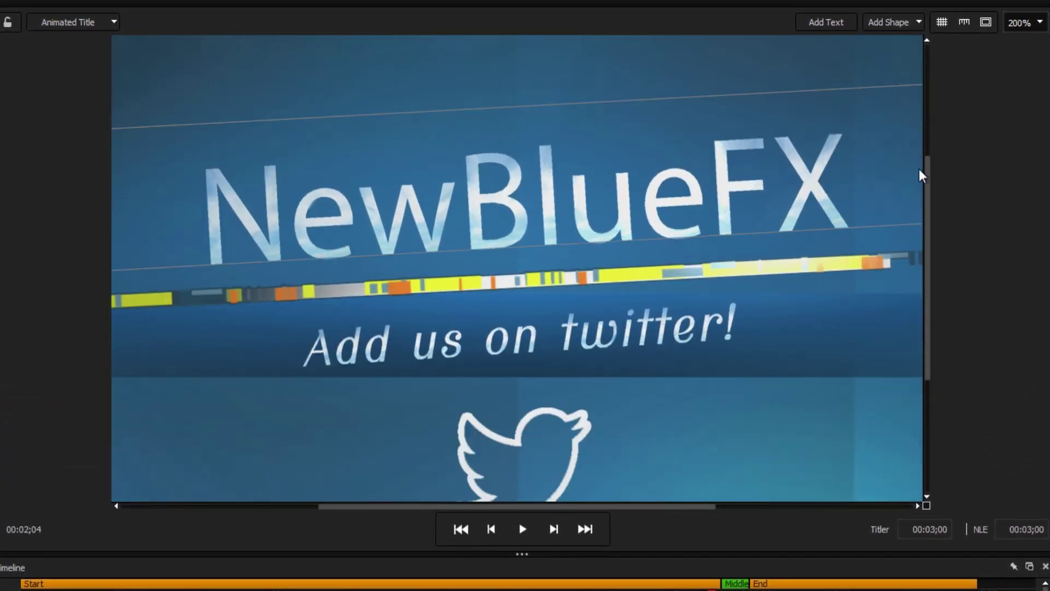
Step: Select the twitter bird logo and shift the Logo layer's clip in the timeline
scroll(922, 175, down, 3)
click(520, 351)
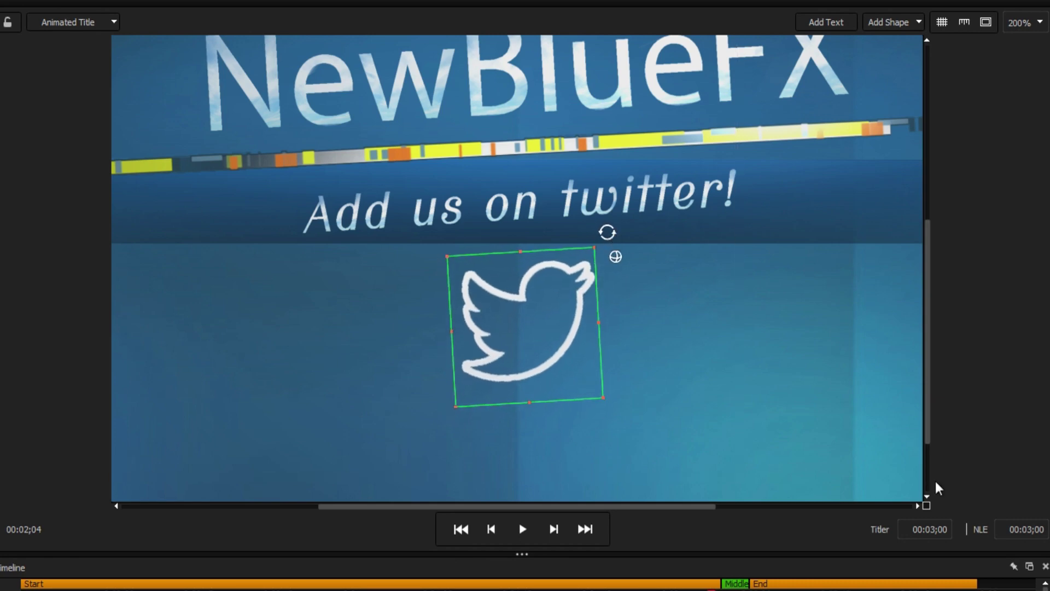
drag(923, 502, 883, 516)
scroll(882, 515, down, 2)
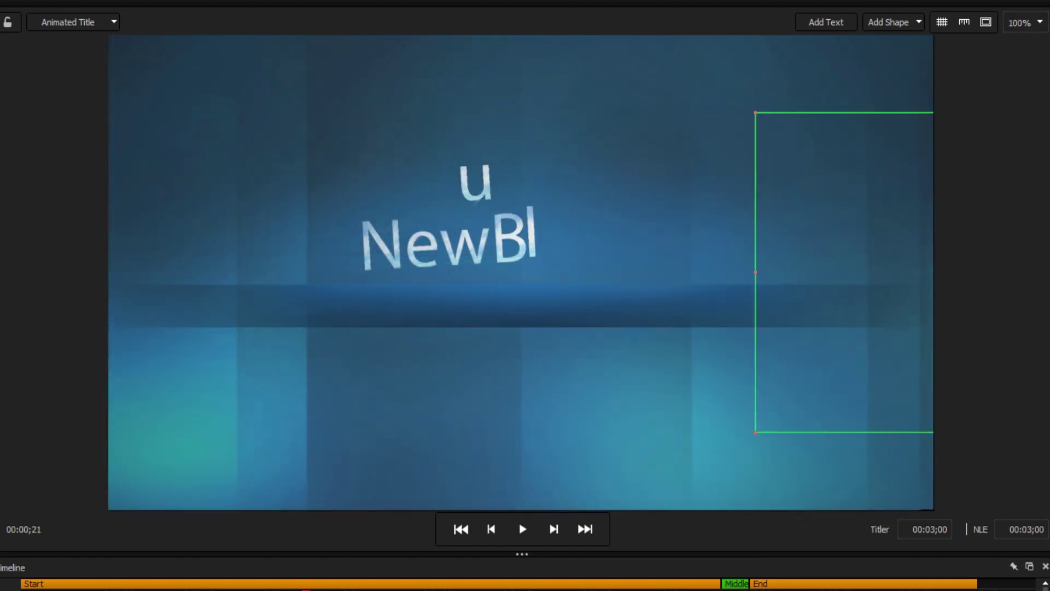
scroll(776, 274, up, 4)
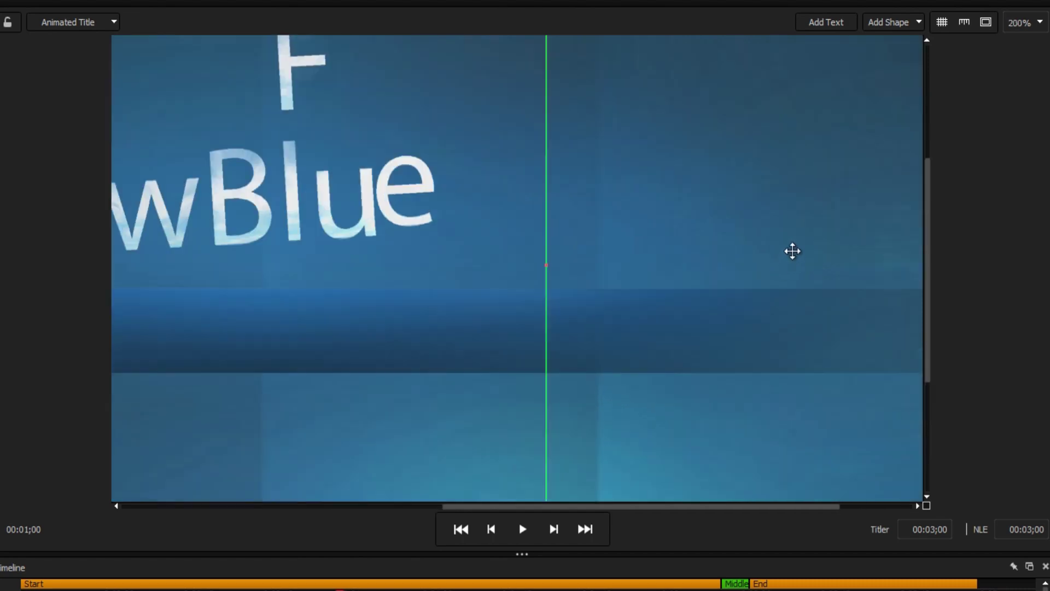
scroll(465, 366, down, 4)
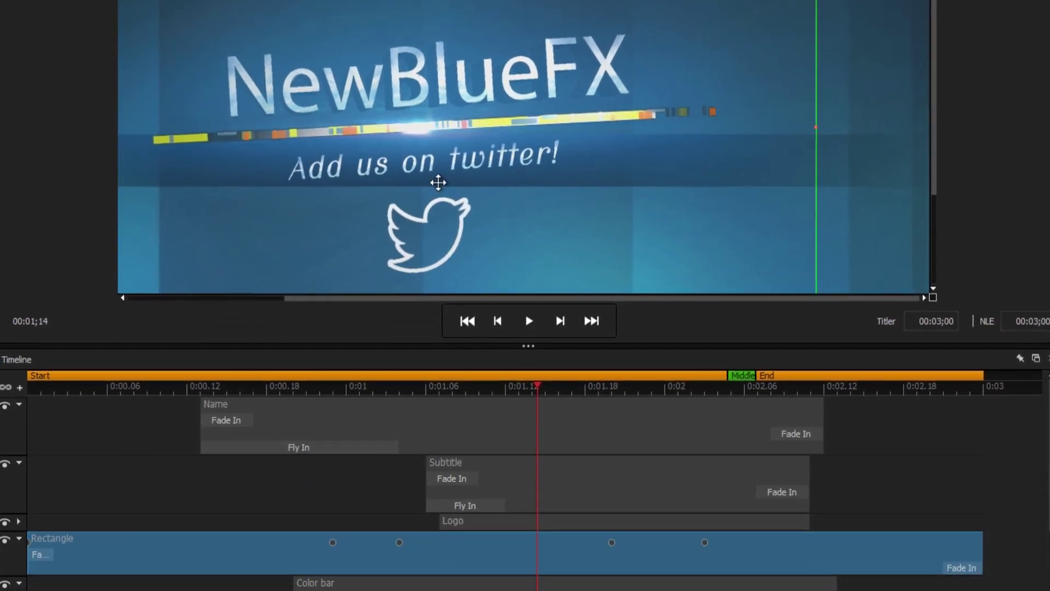
scroll(418, 130, up, 3)
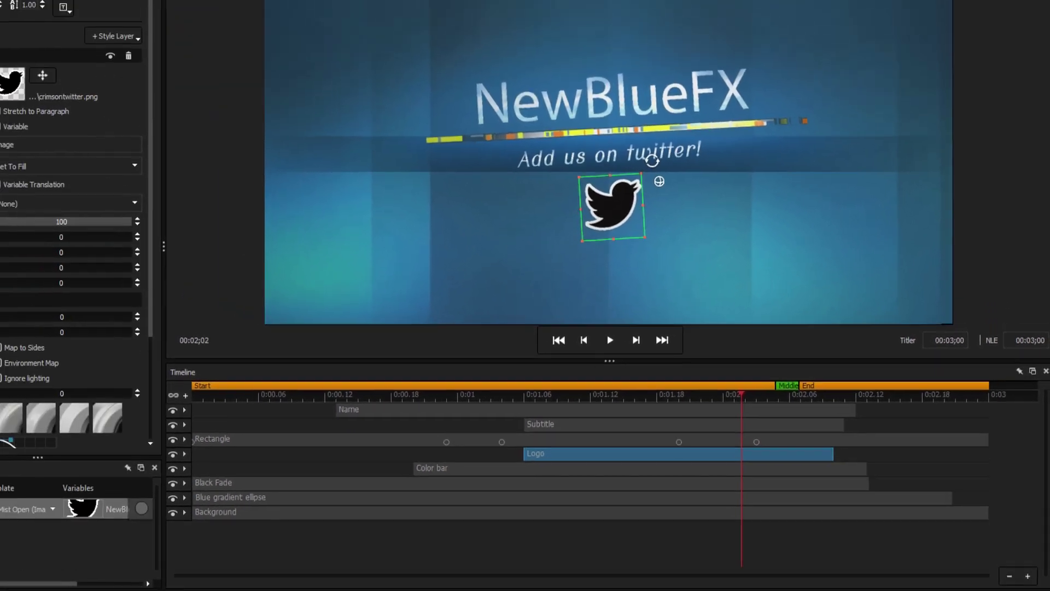
Step: Check the Edit > History list, select and deselect the Rectangle, then reopen History
click(28, 5)
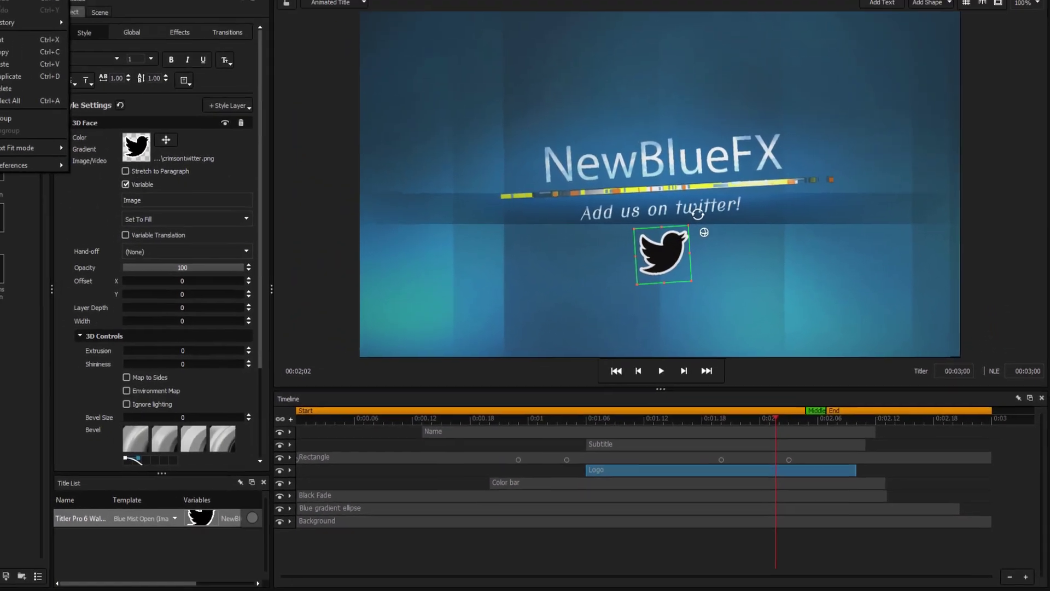
mouse_move(38, 44)
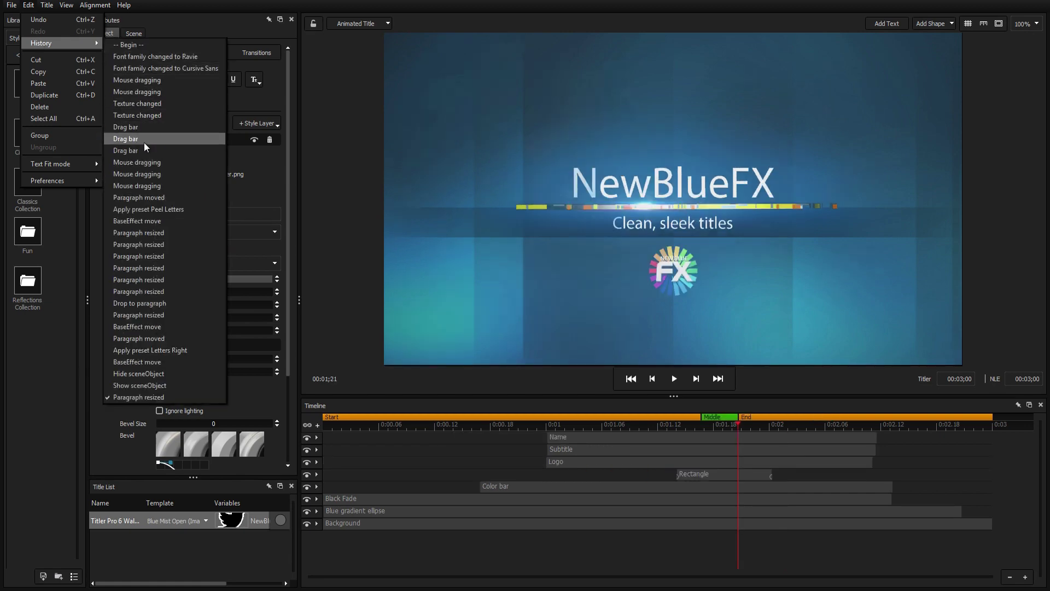
key(Escape)
click(534, 286)
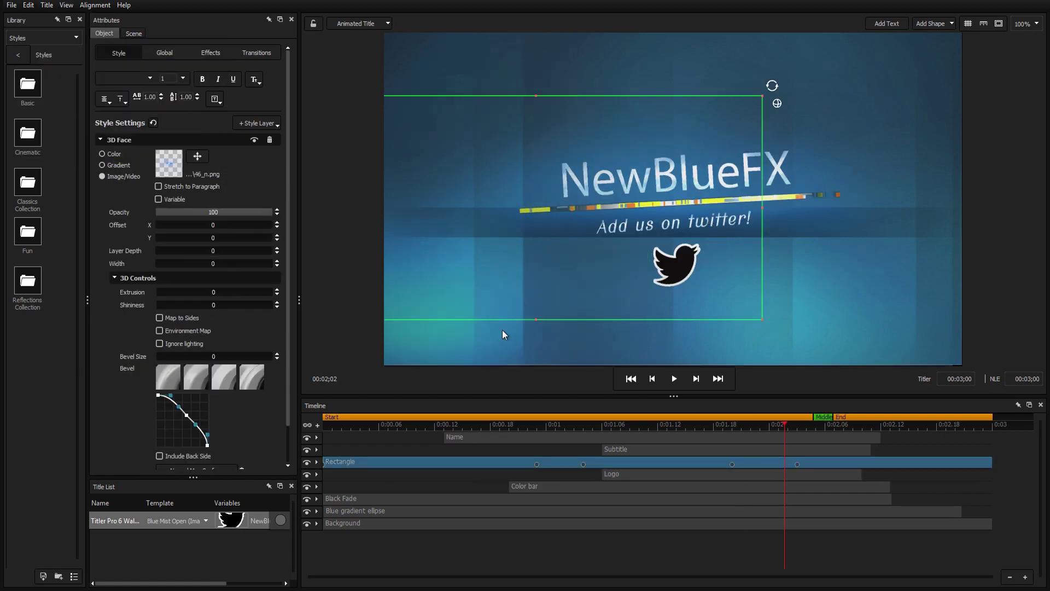
key(Escape)
click(28, 5)
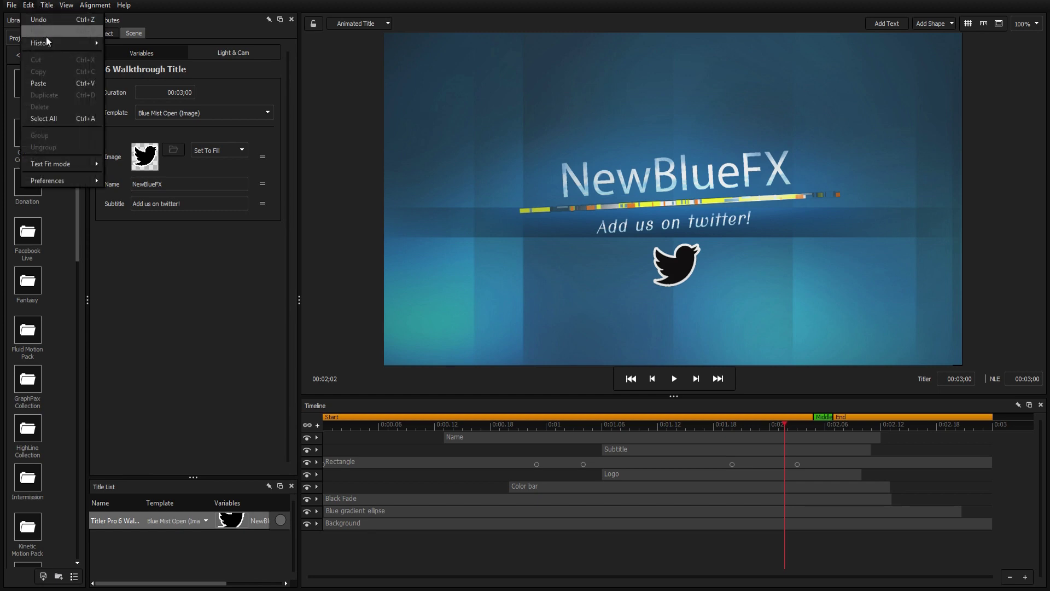
mouse_move(48, 41)
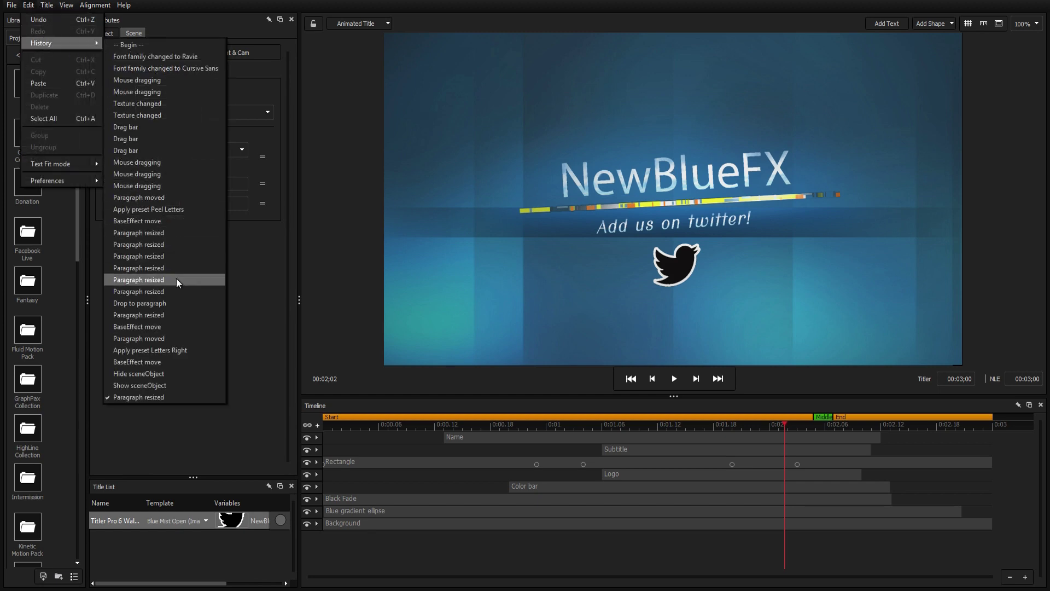
Step: Revert to the 'Paragraph moved' history step and duplicate the twitter logo
click(165, 338)
right_click(623, 288)
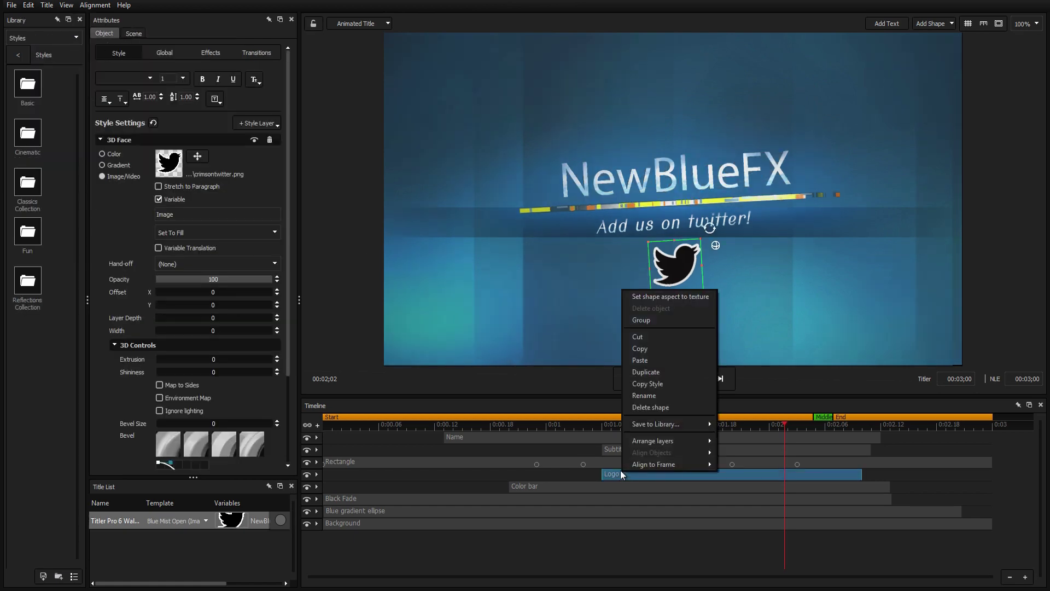
click(695, 373)
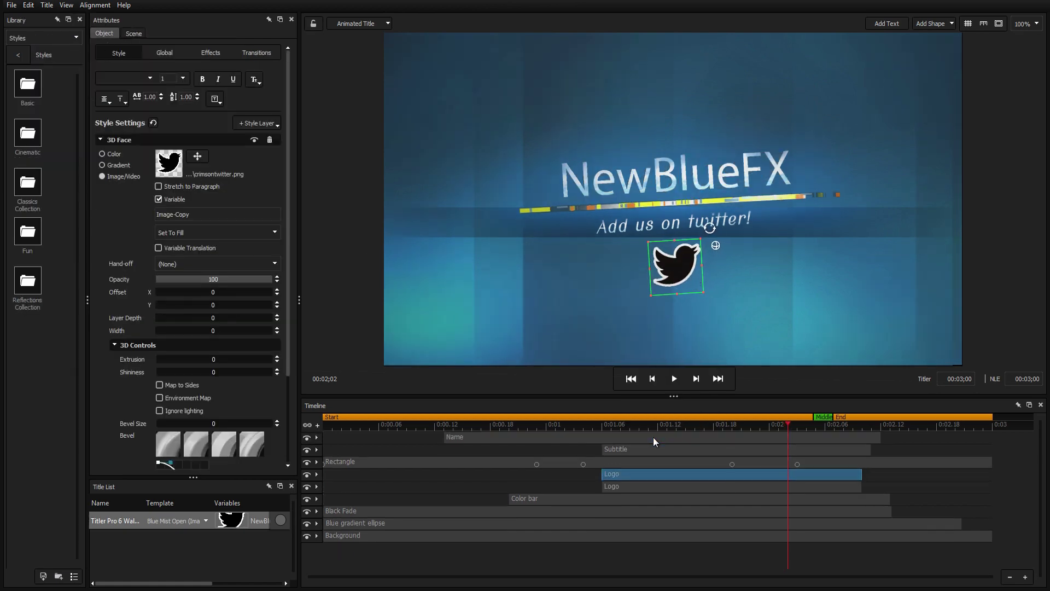
Step: Set the copy's blending mode to inverted Mask and enlarge its Global Scale at 00:02;21
click(206, 55)
click(143, 99)
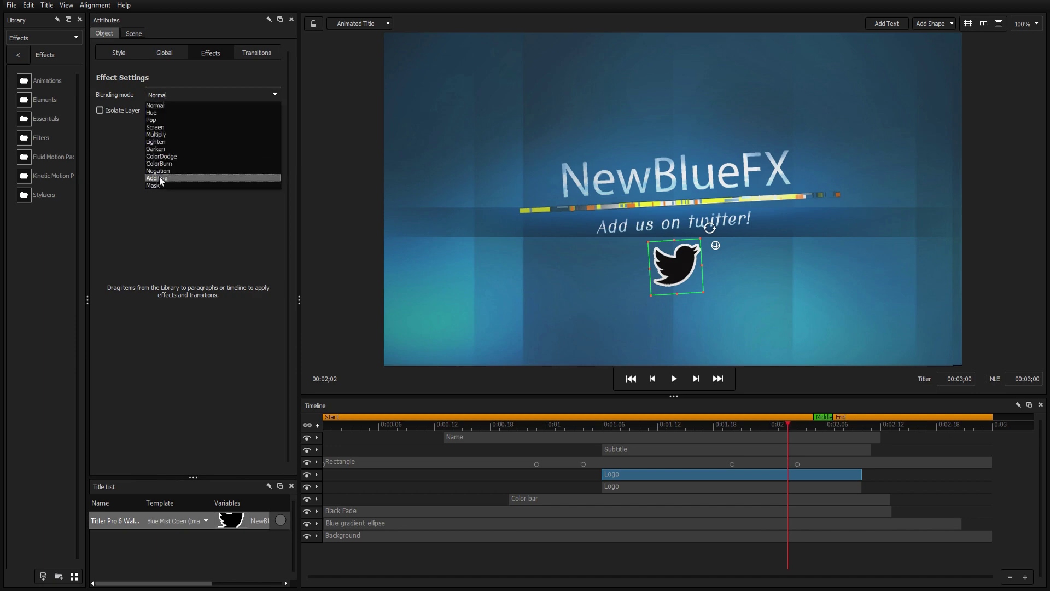
click(162, 185)
click(99, 136)
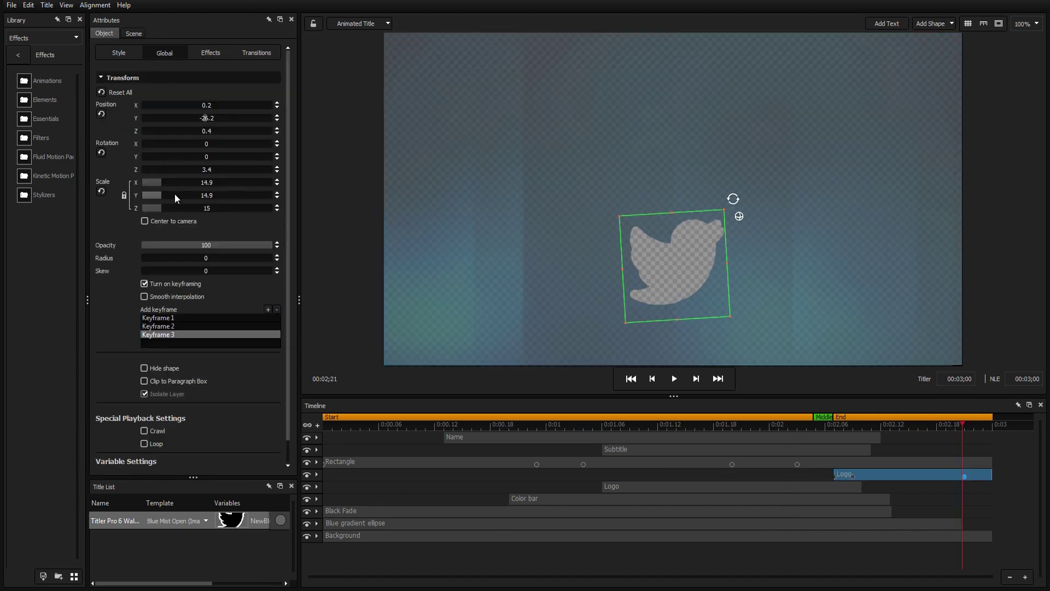
drag(175, 193, 333, 200)
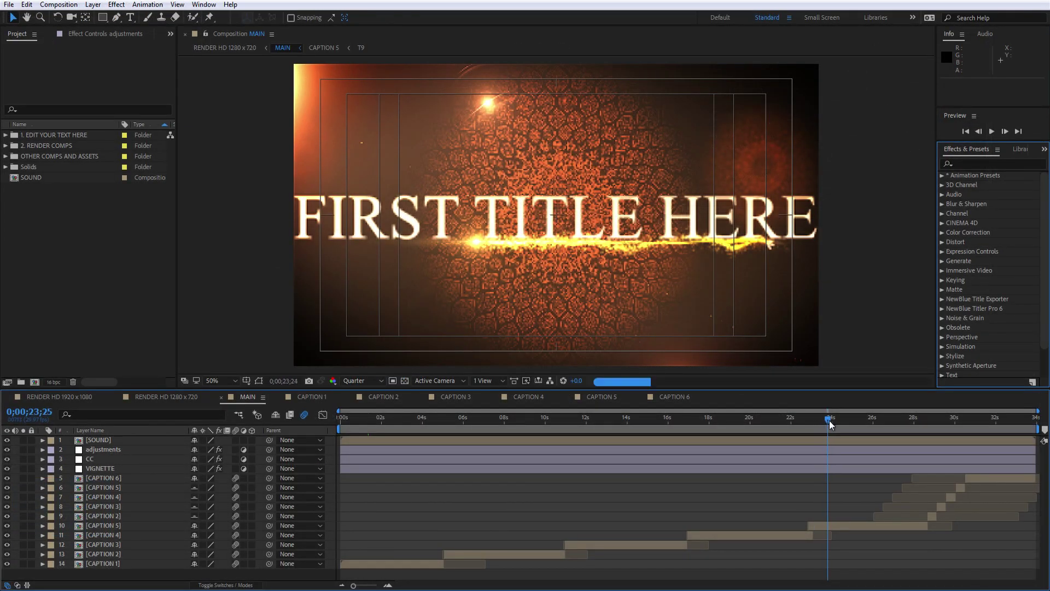
Step: Tag the YOUR TEXT 06 layer with Variable Tagger and include CAPTION 5 in NewBlue Title Export
drag(830, 424, 819, 424)
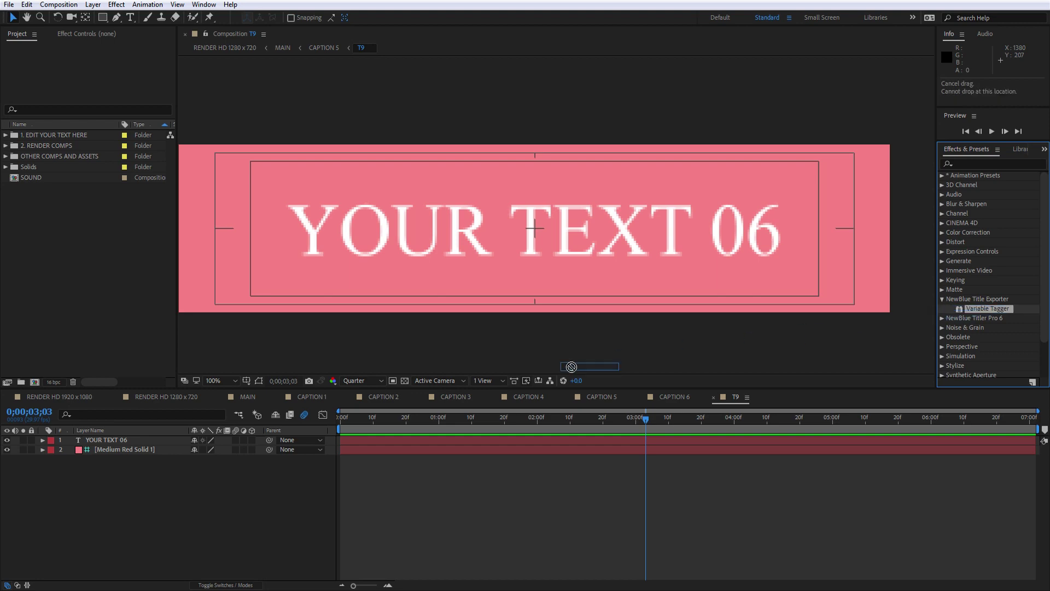
drag(571, 366, 431, 444)
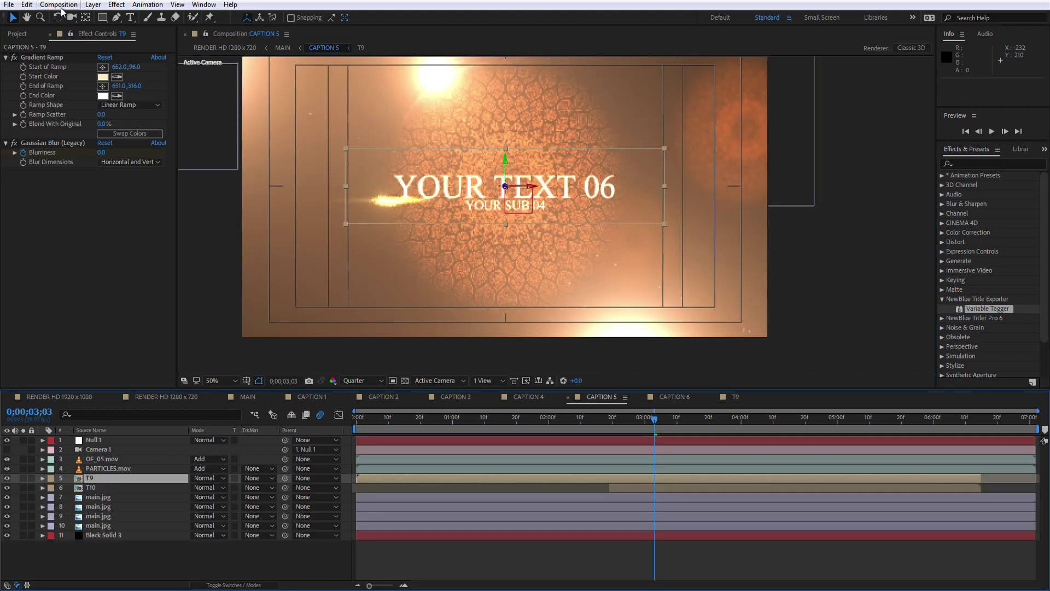
click(59, 5)
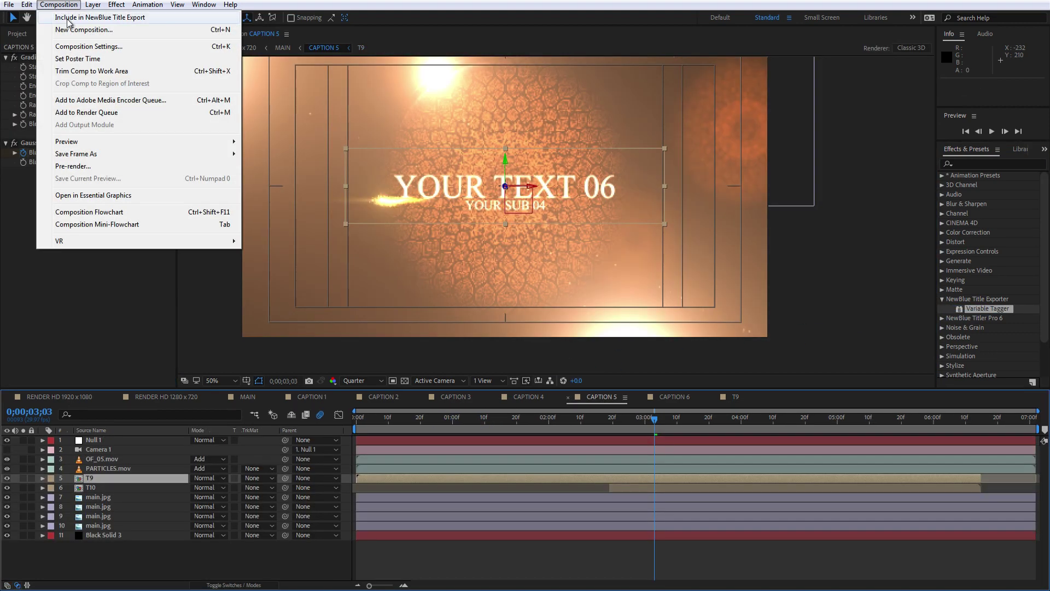
click(70, 21)
Step: Export the CAPTION 5 composition as a NewBlue Title
click(8, 6)
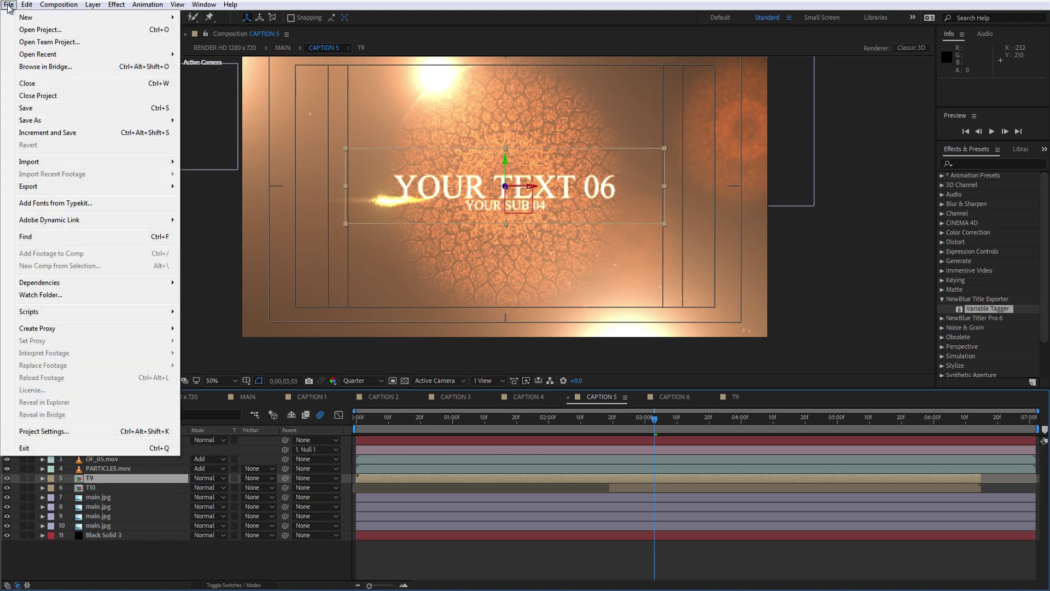
mouse_move(85, 191)
click(241, 236)
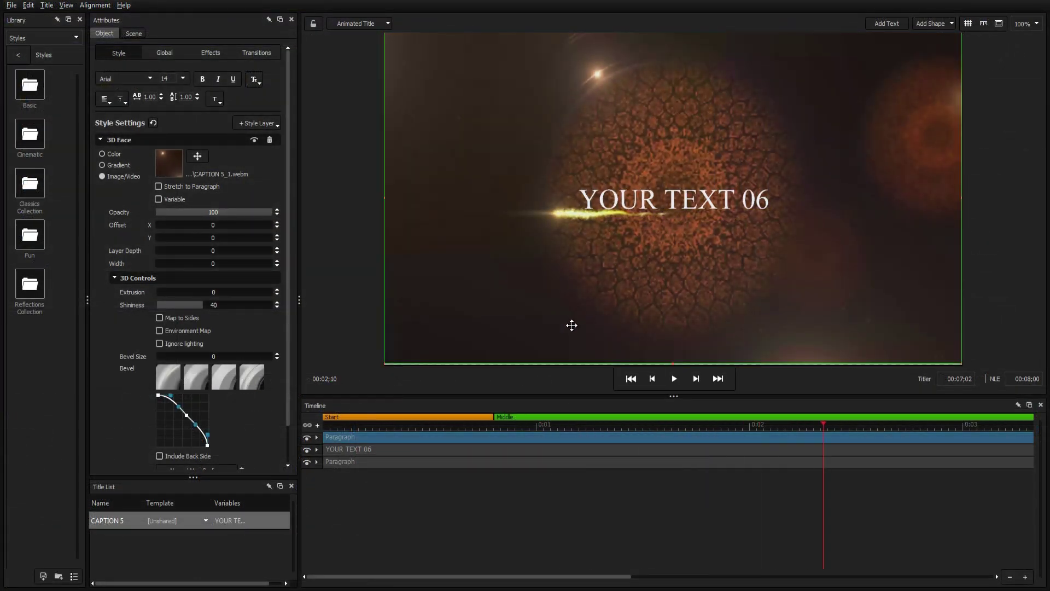
Step: Replace YOUR TEXT 06 with 'AFTER EFFECTS EXPORTING', deselect, and play the title back
double_click(674, 200)
text(AFTER EFFECTS E)
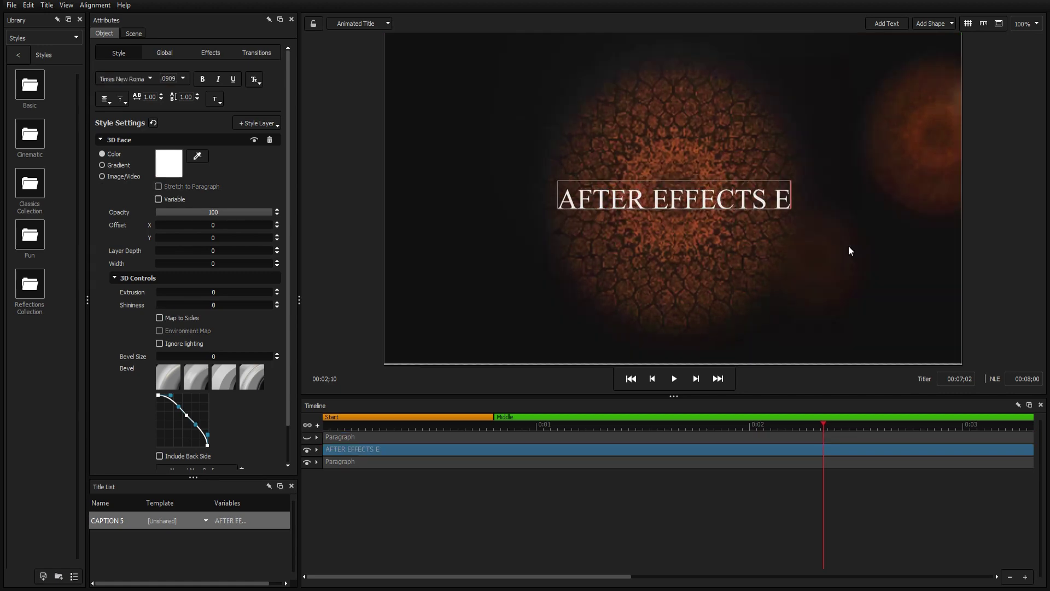
text(XPORTING)
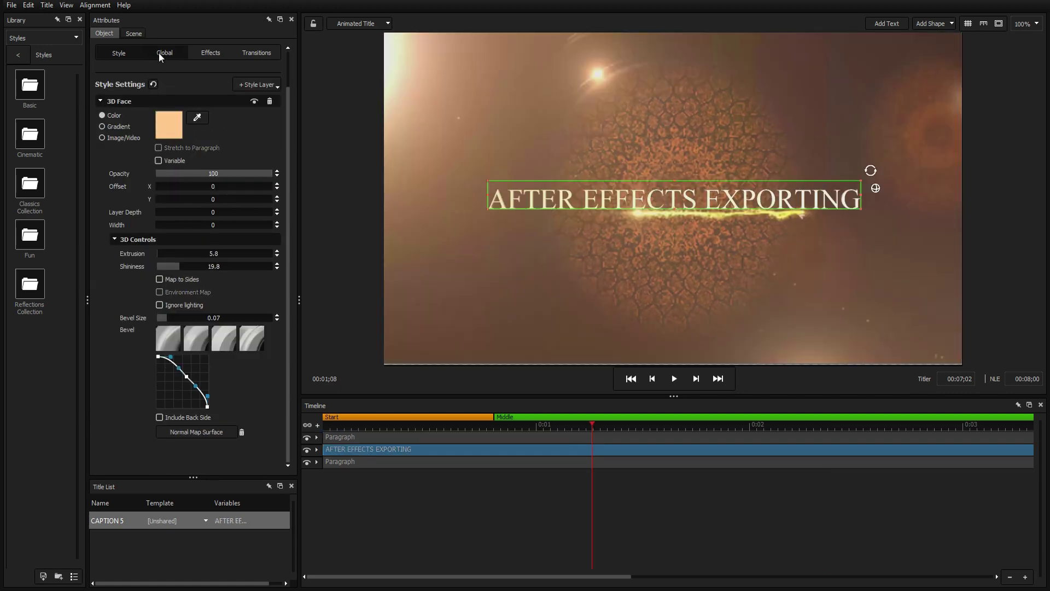
click(158, 52)
click(371, 527)
key(space)
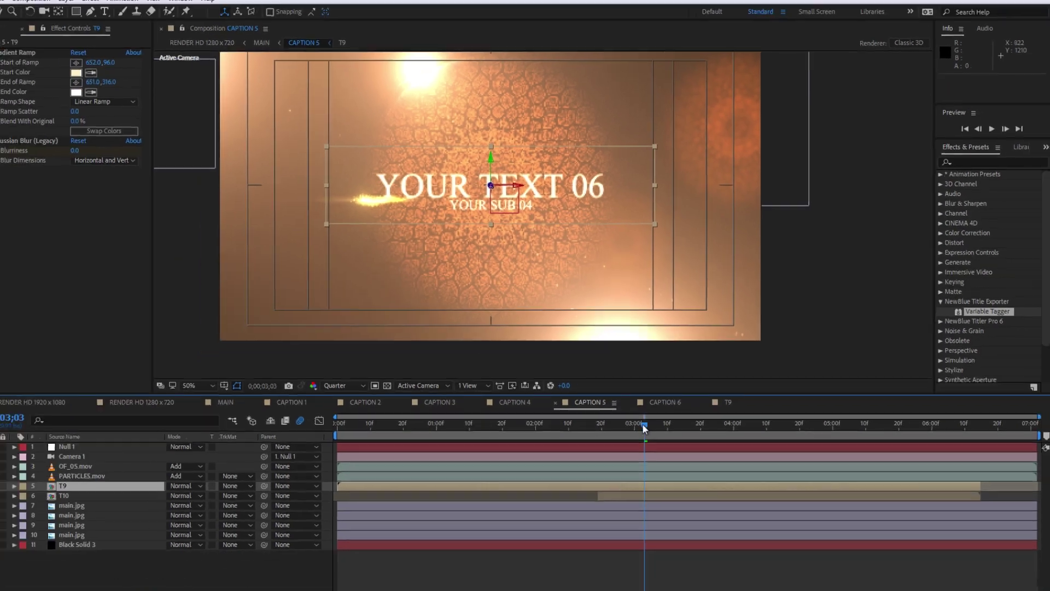
Step: Scrub the CAPTION 5 timeline backward to review the caption's animation
drag(645, 429, 547, 422)
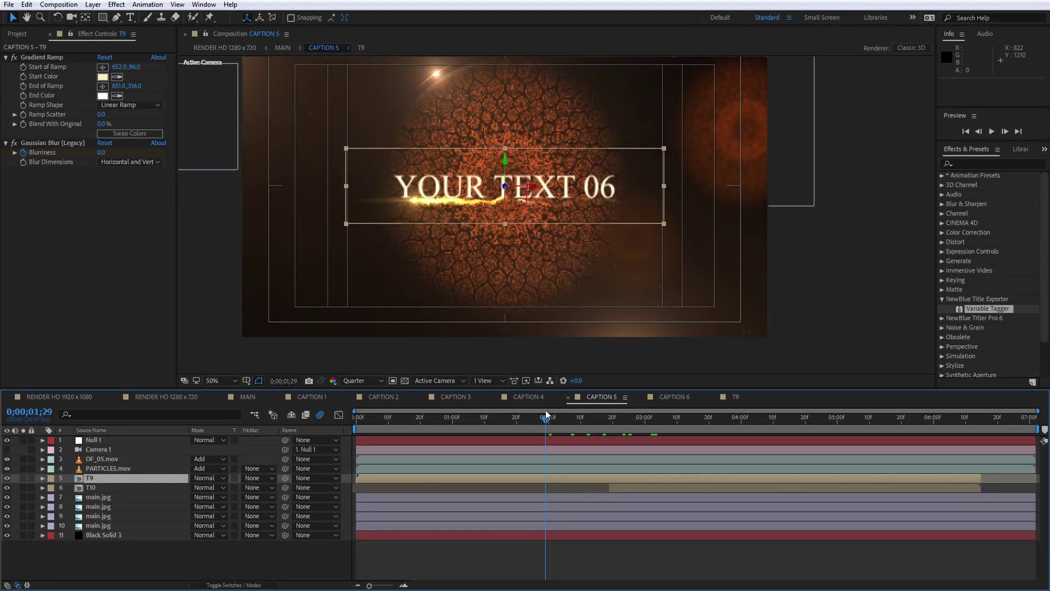